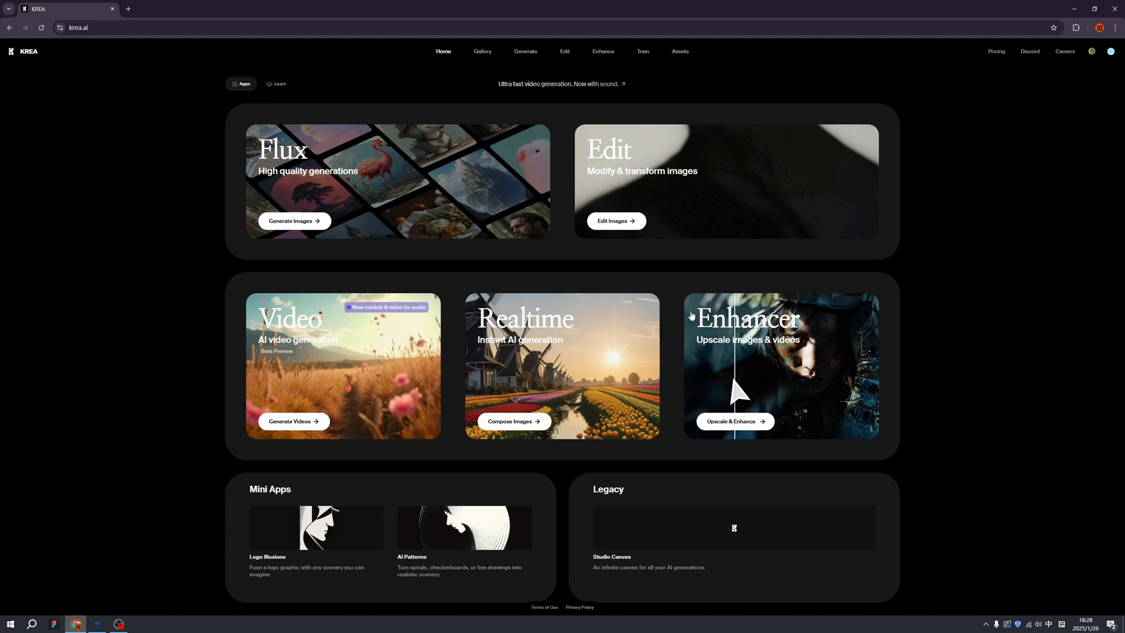
Step: Launch the Realtime image generation app from the KREA home page
left_click(524, 428)
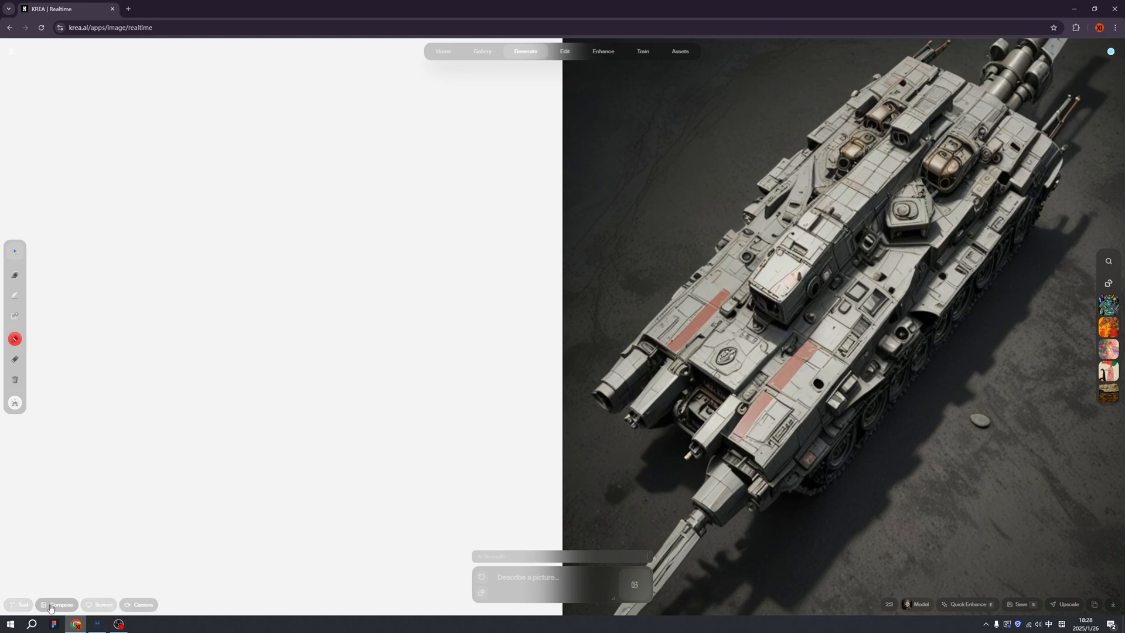
left_click(24, 613)
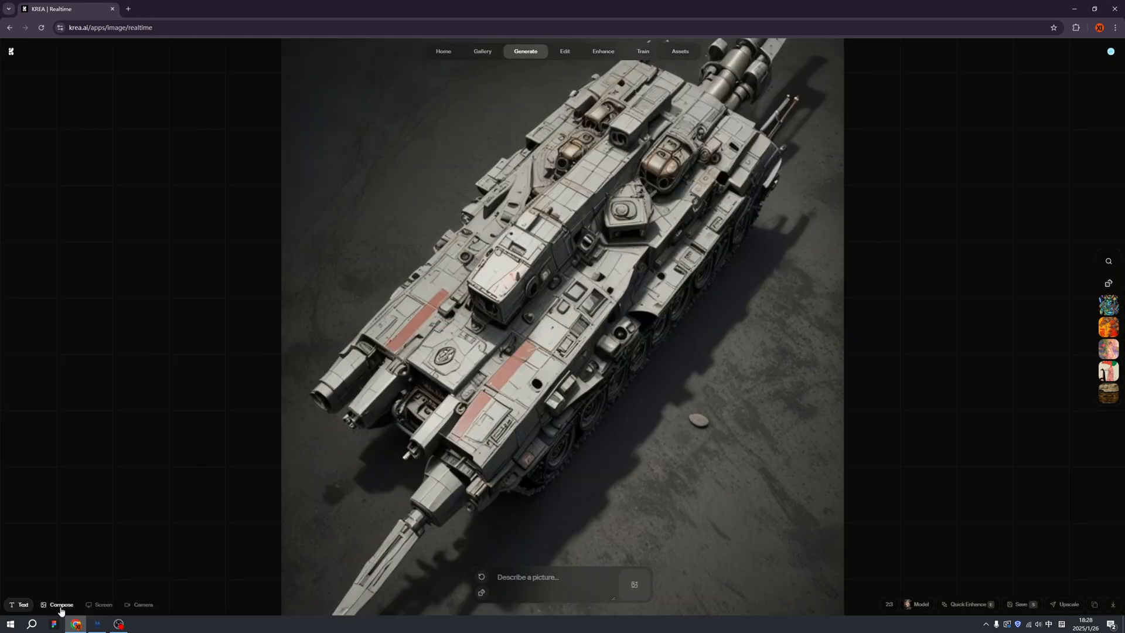
left_click(62, 613)
left_click(103, 606)
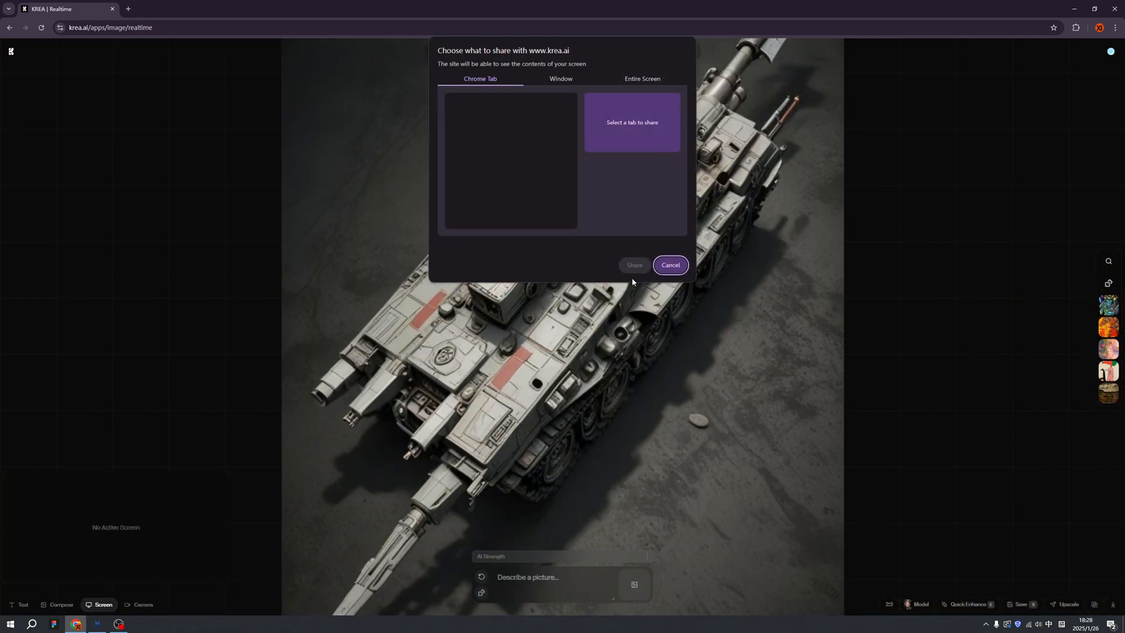
left_click(671, 265)
left_click(62, 604)
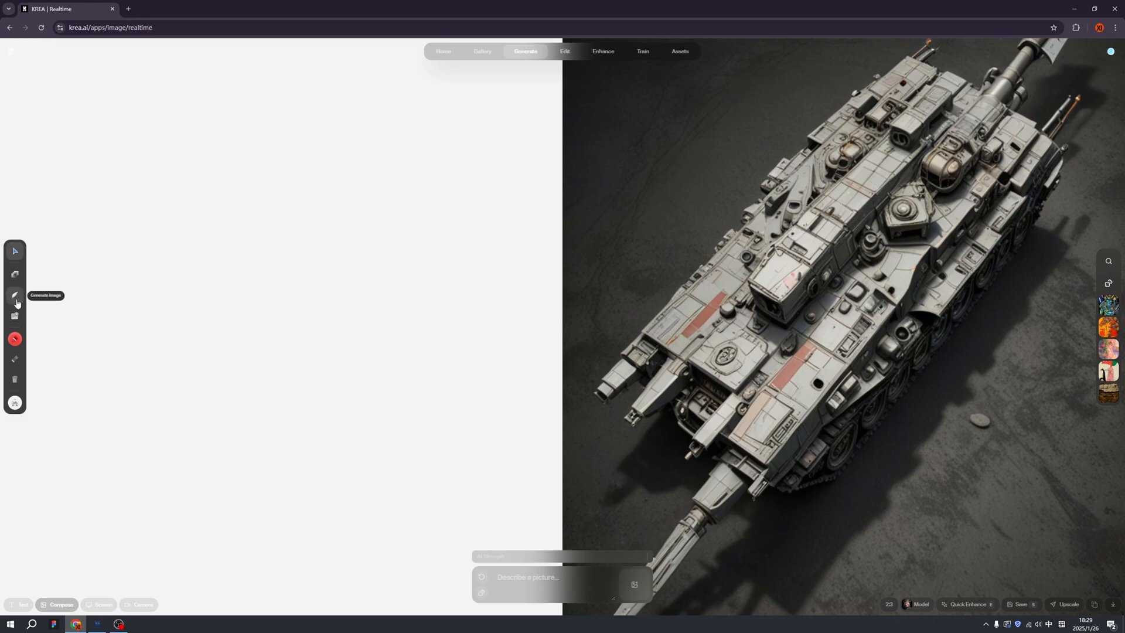
Step: Generate a canvas image and copy its prompt 'A popmart toy, boy' into the main prompt field
left_click(17, 299)
triple_click(259, 537)
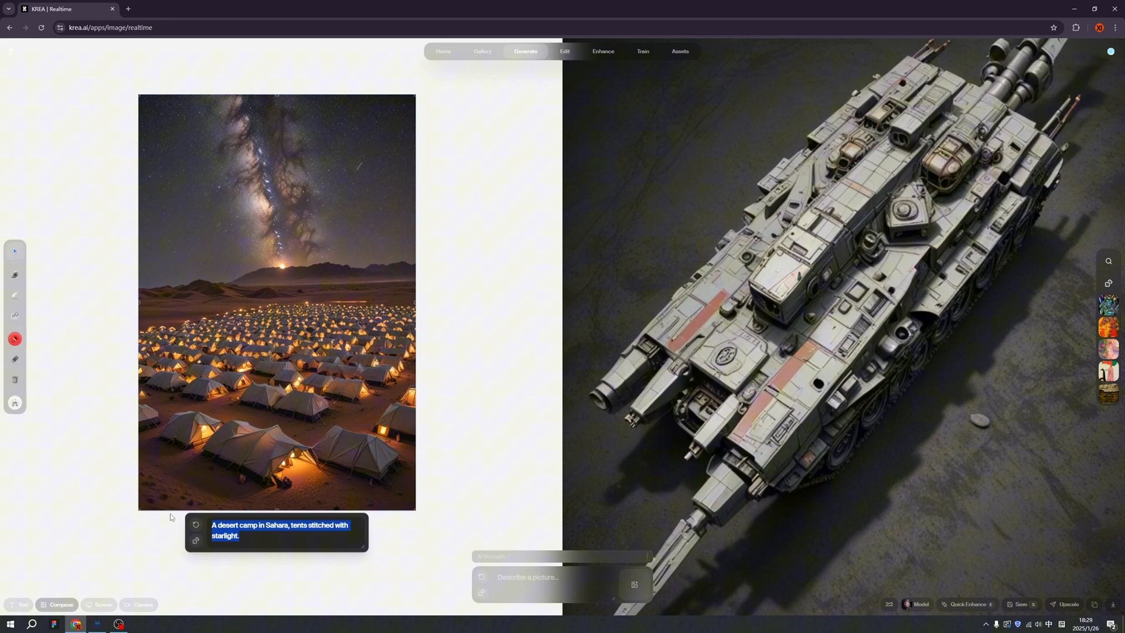
type("A popmart toy, boy")
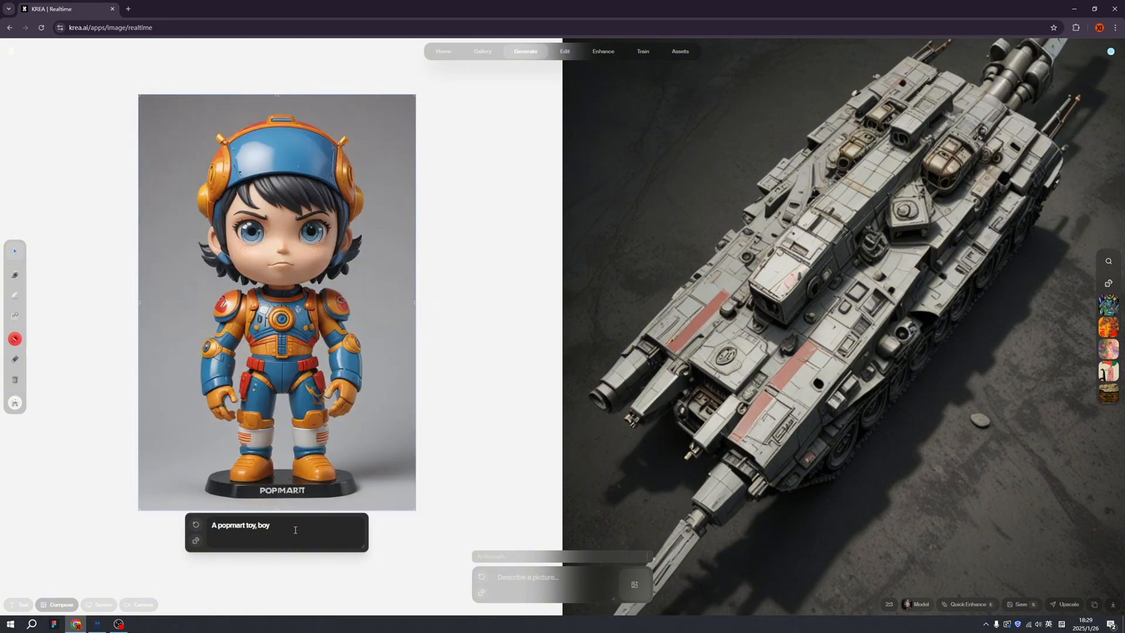
triple_click(284, 536)
key("ctrl+c")
left_click(528, 577)
key("ctrl+v")
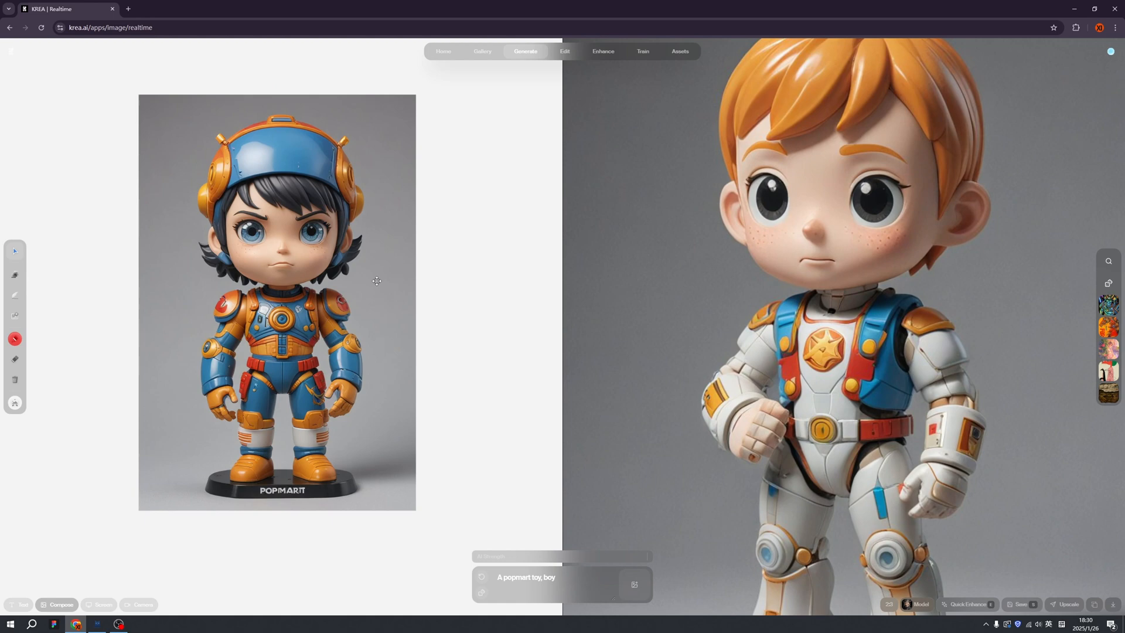
Step: Remove the grey background from the toy image via its context menu
right_click(376, 280)
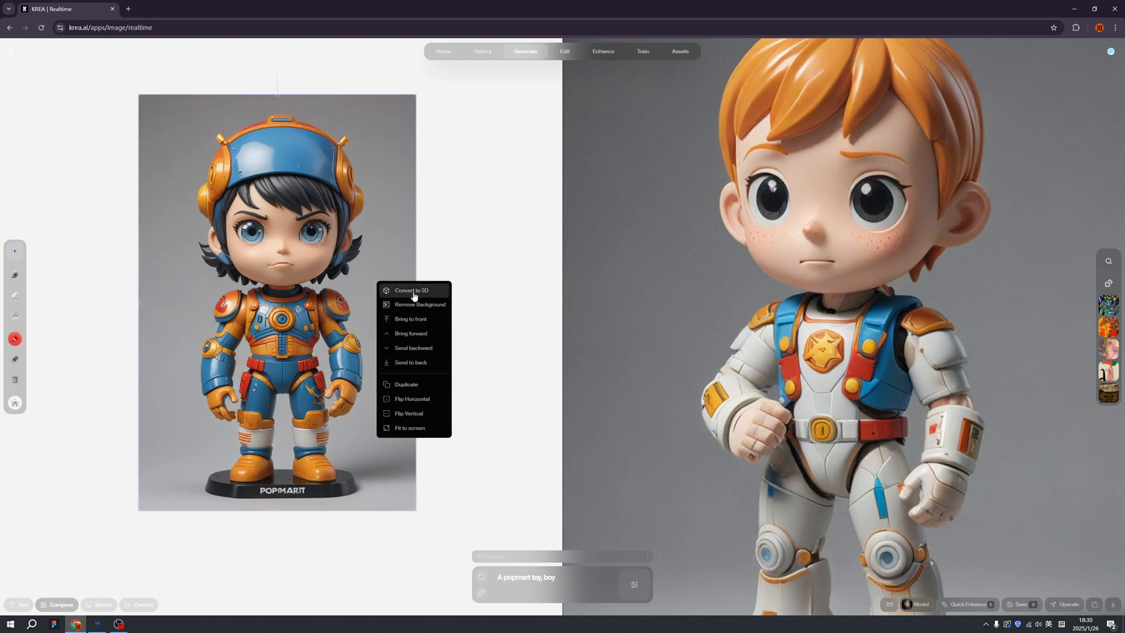
left_click(390, 262)
right_click(391, 262)
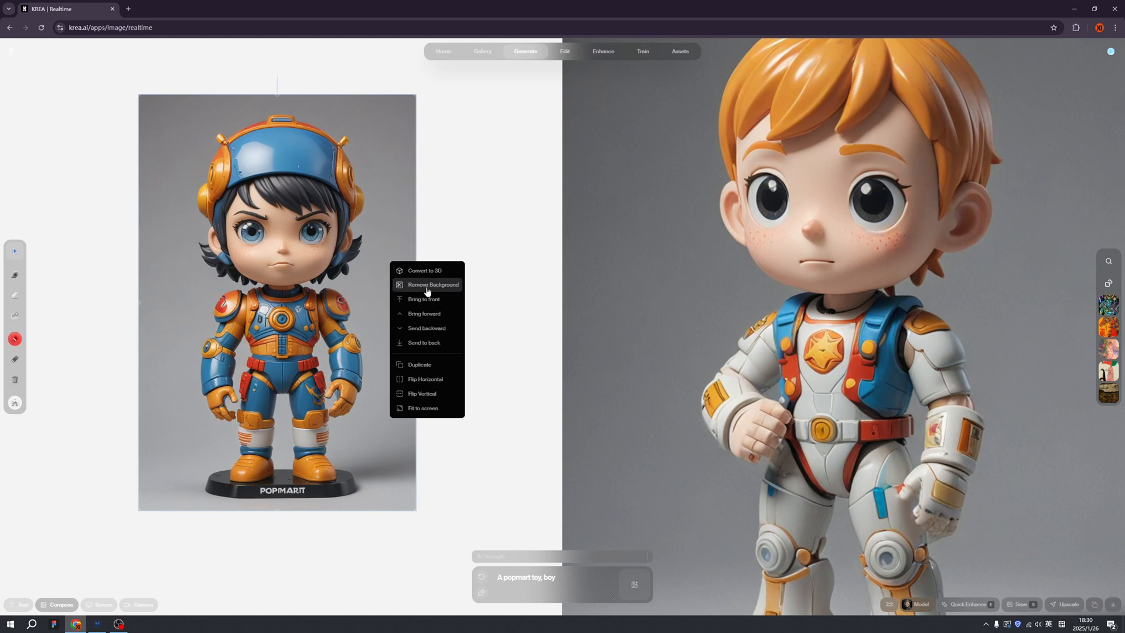
left_click(428, 288)
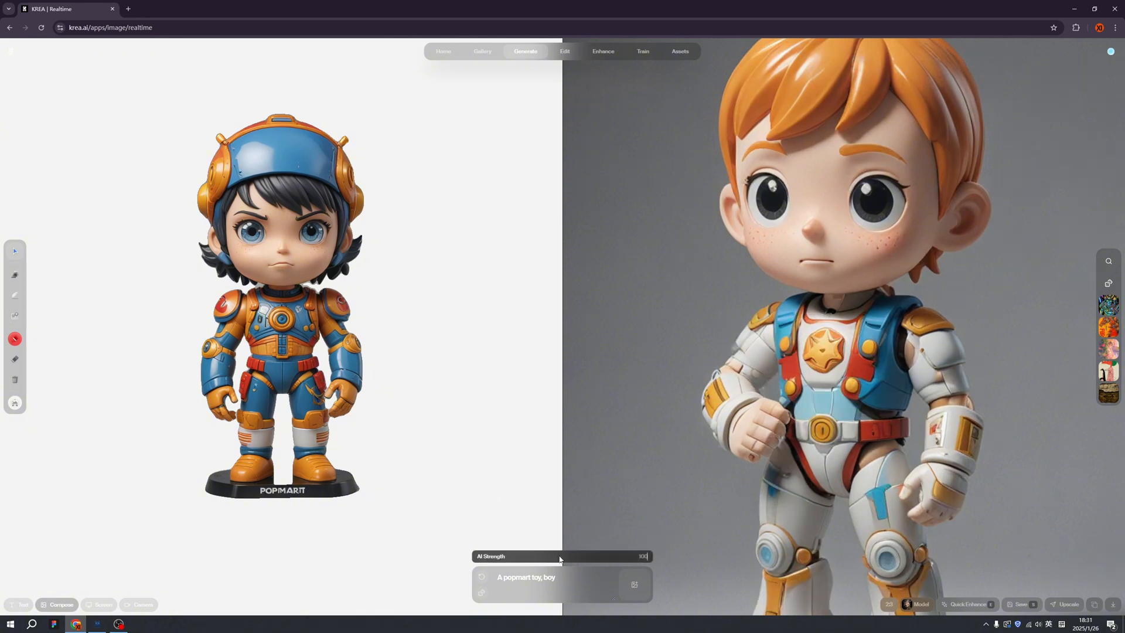
Step: Try AI strength at 50, 22 and higher, settle near 16, then select the toy figure
left_click(560, 560)
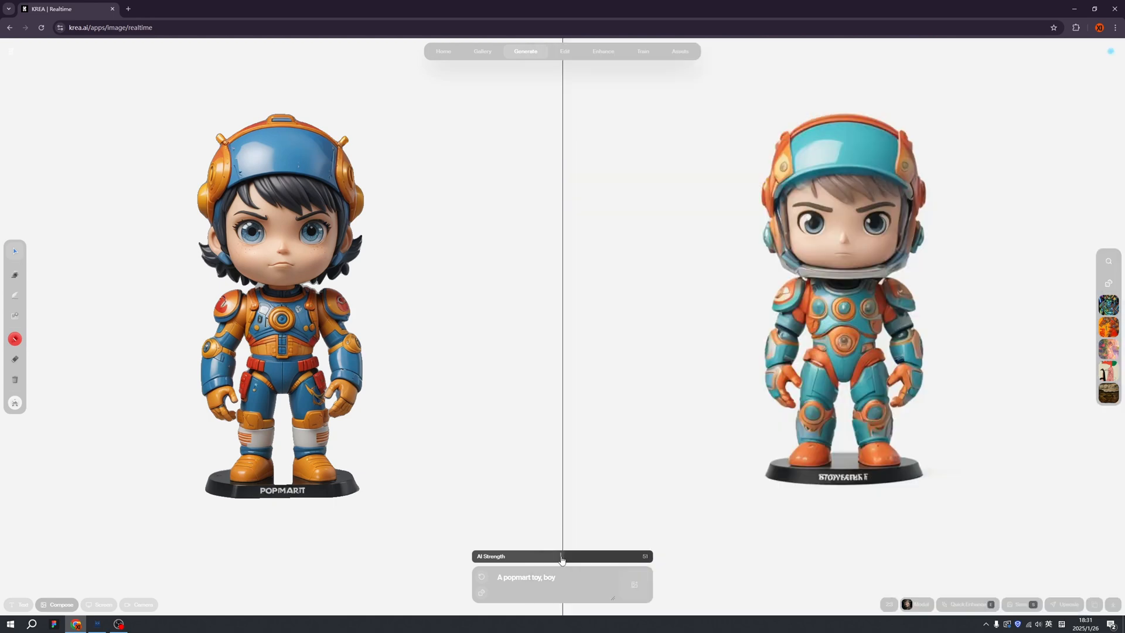
left_click_drag(562, 560, 510, 559)
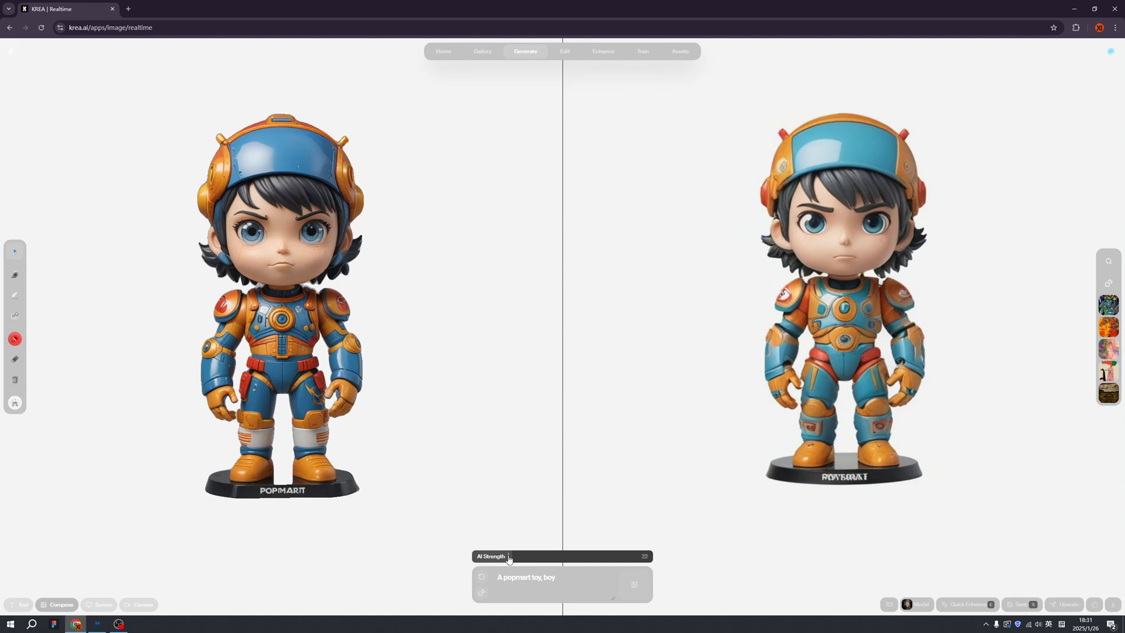
left_click_drag(509, 559, 624, 560)
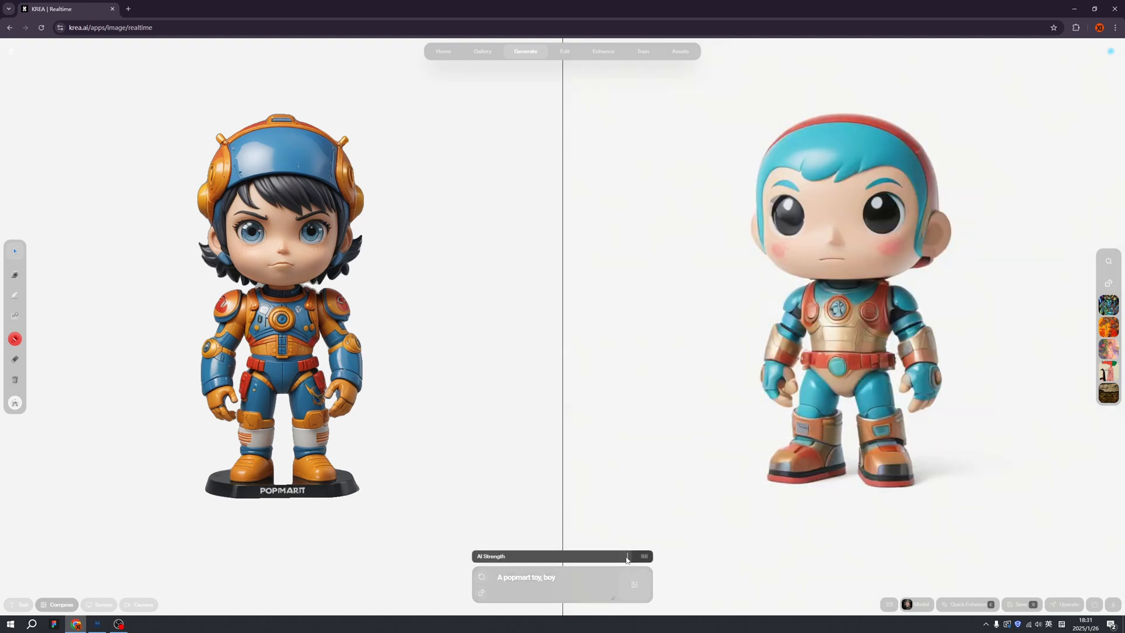
left_click_drag(627, 559, 511, 559)
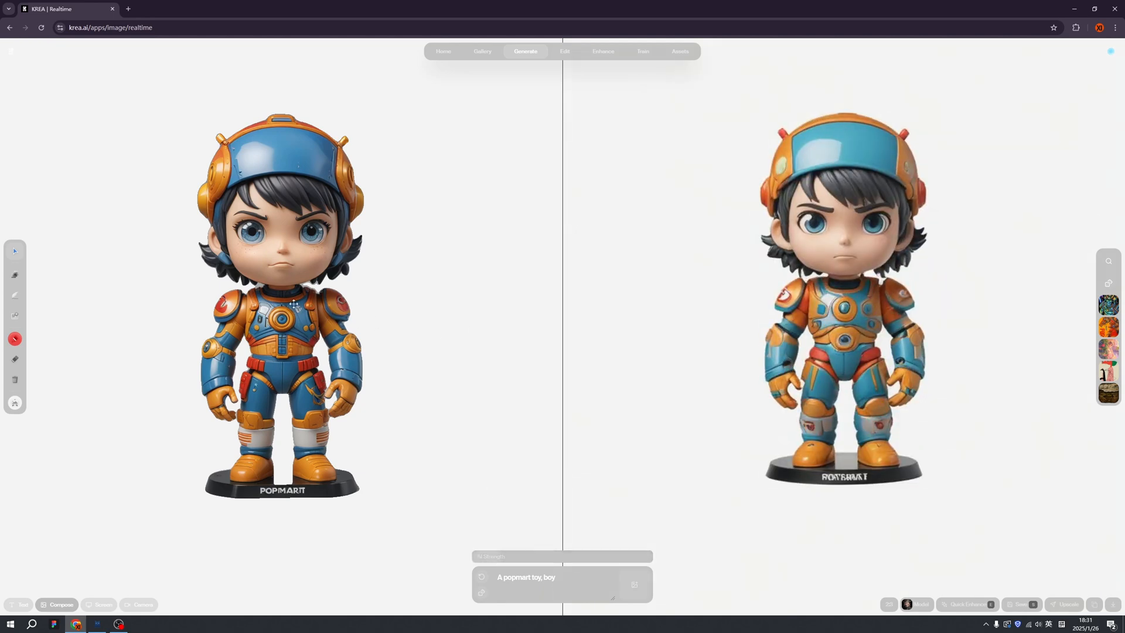
left_click(403, 336)
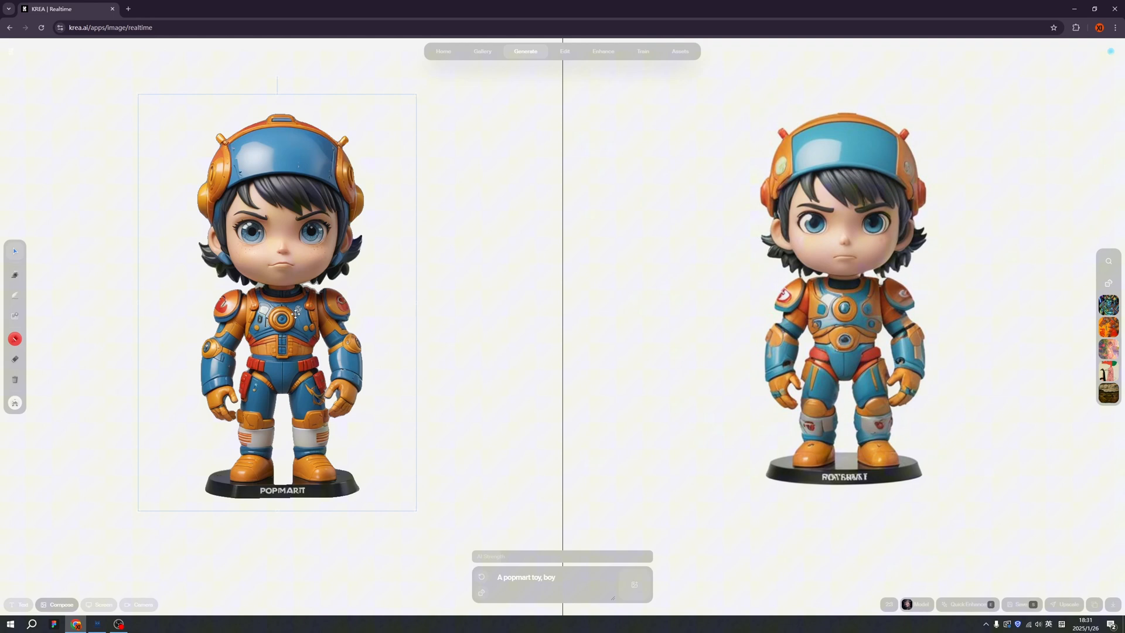
Step: Convert the toy figure to a 3D model, delete the flat original and enlarge the 3D figure
right_click(294, 297)
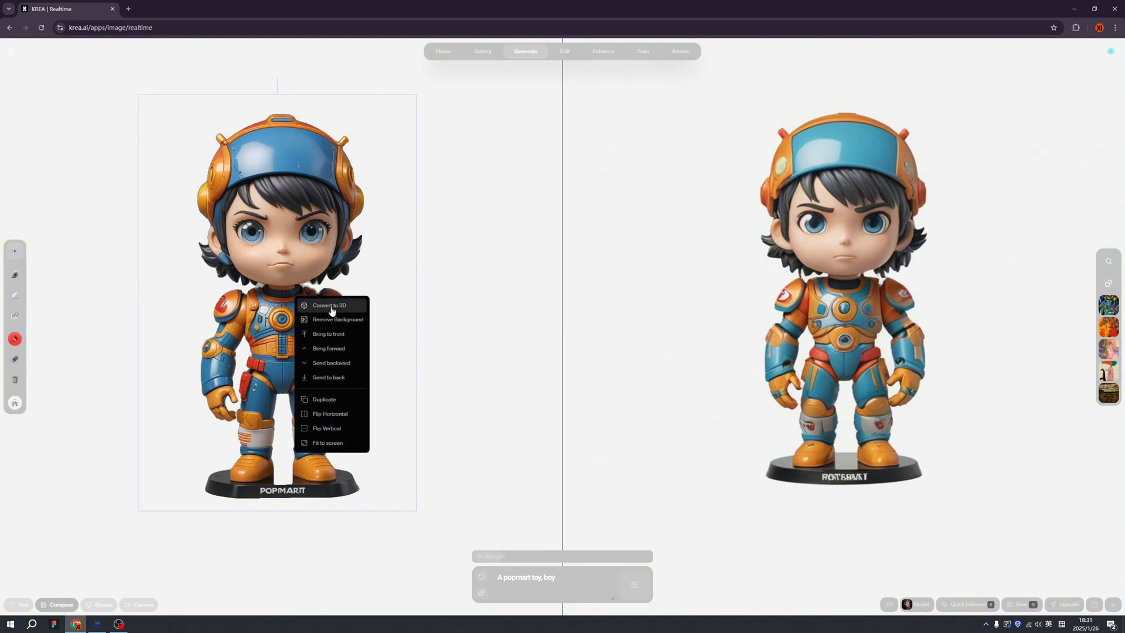
left_click(332, 308)
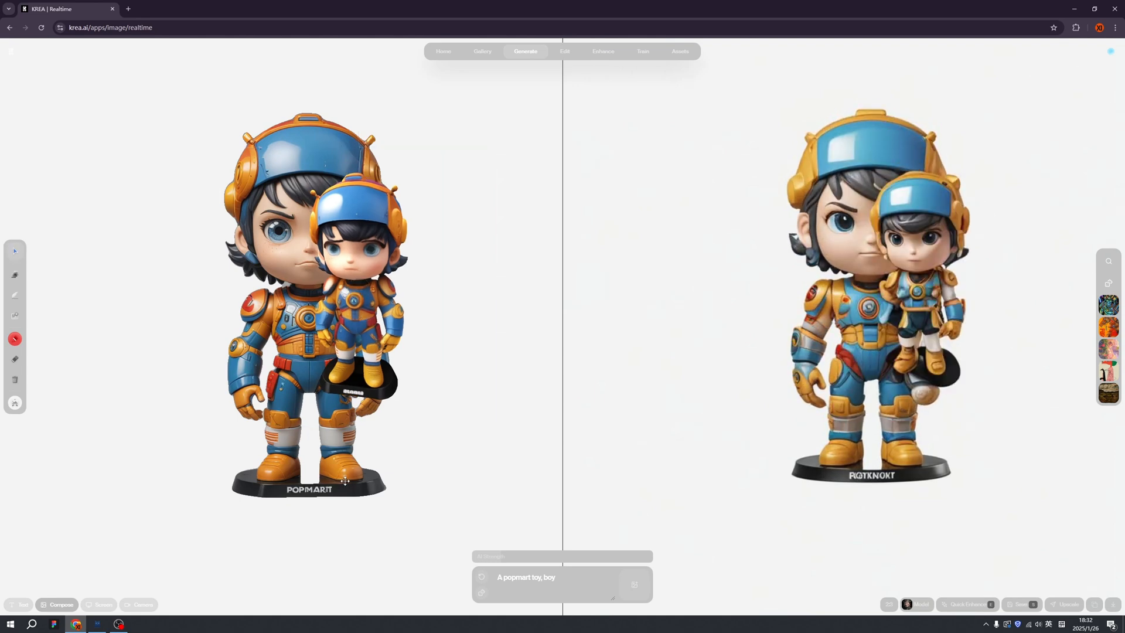
key("Delete")
left_click_drag(448, 450, 608, 549)
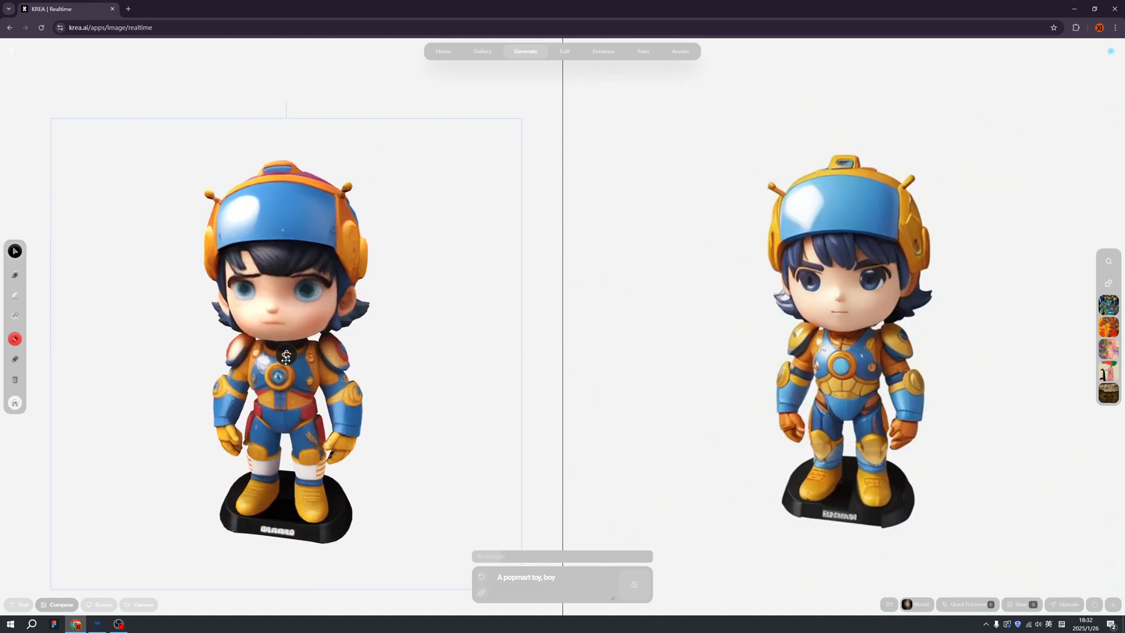
Step: Rotate the 3D toy through side, profile and three-quarter views
left_click_drag(283, 355, 310, 339)
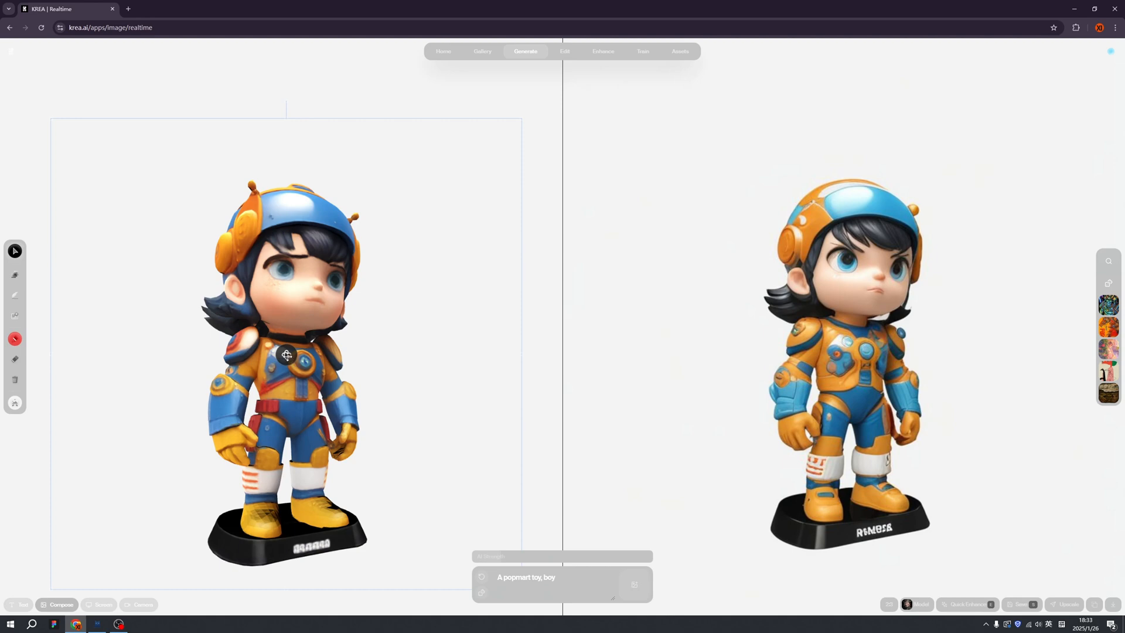
mouse_move(286, 354)
left_mouse_down()
mouse_move(318, 360)
mouse_move(285, 345)
mouse_move(343, 380)
left_mouse_up()
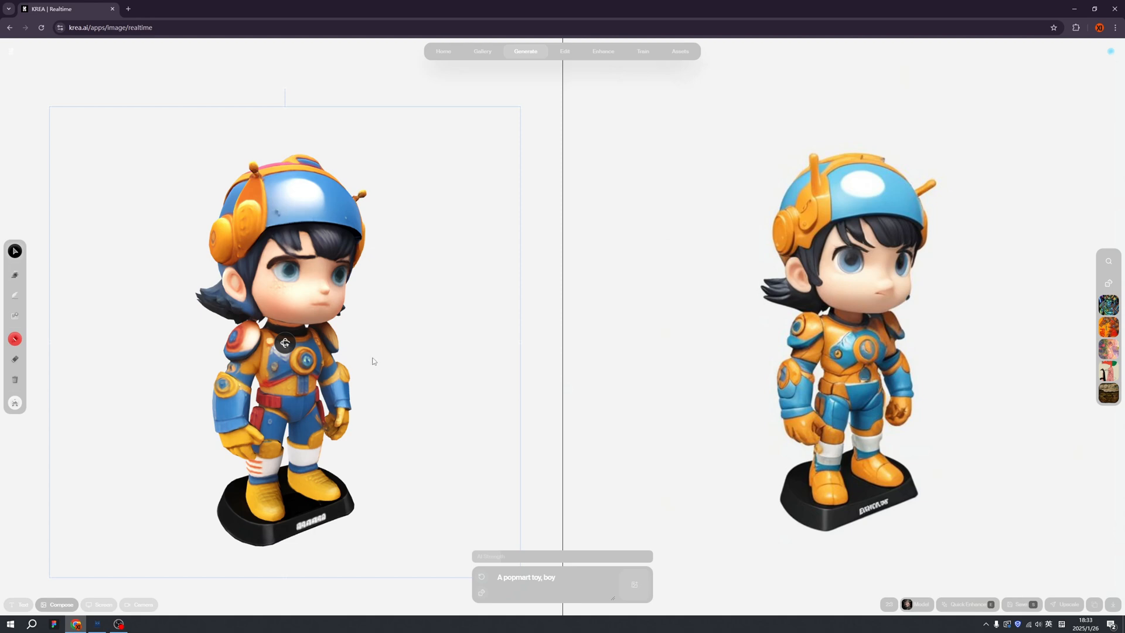
left_click_drag(284, 343, 329, 345)
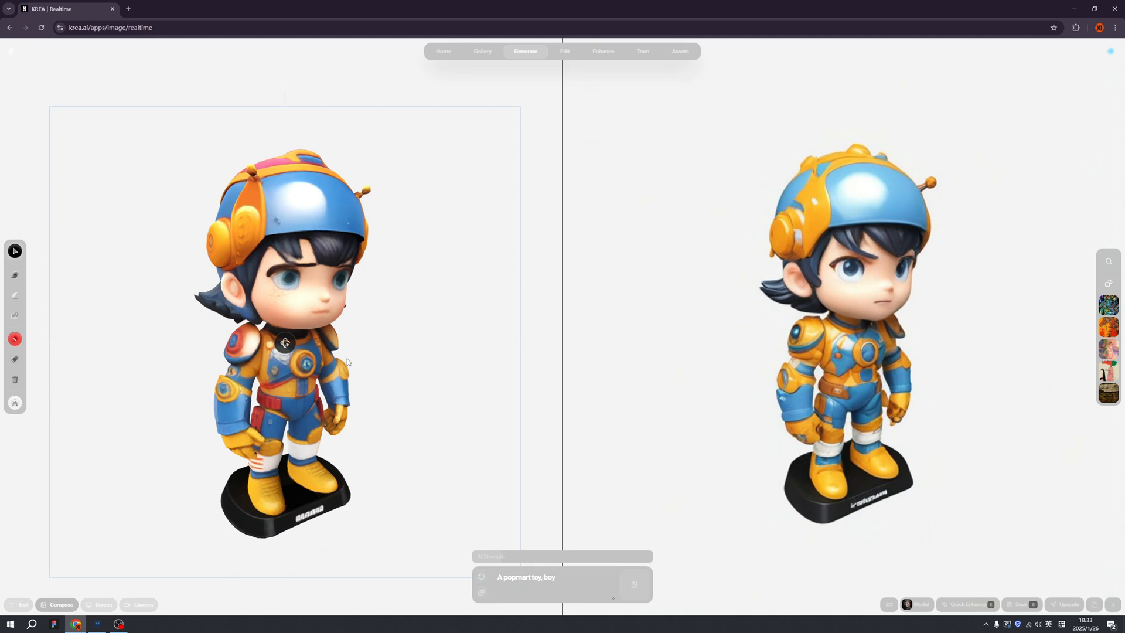
mouse_move(347, 361)
left_mouse_down()
mouse_move(223, 327)
mouse_move(296, 317)
left_mouse_up()
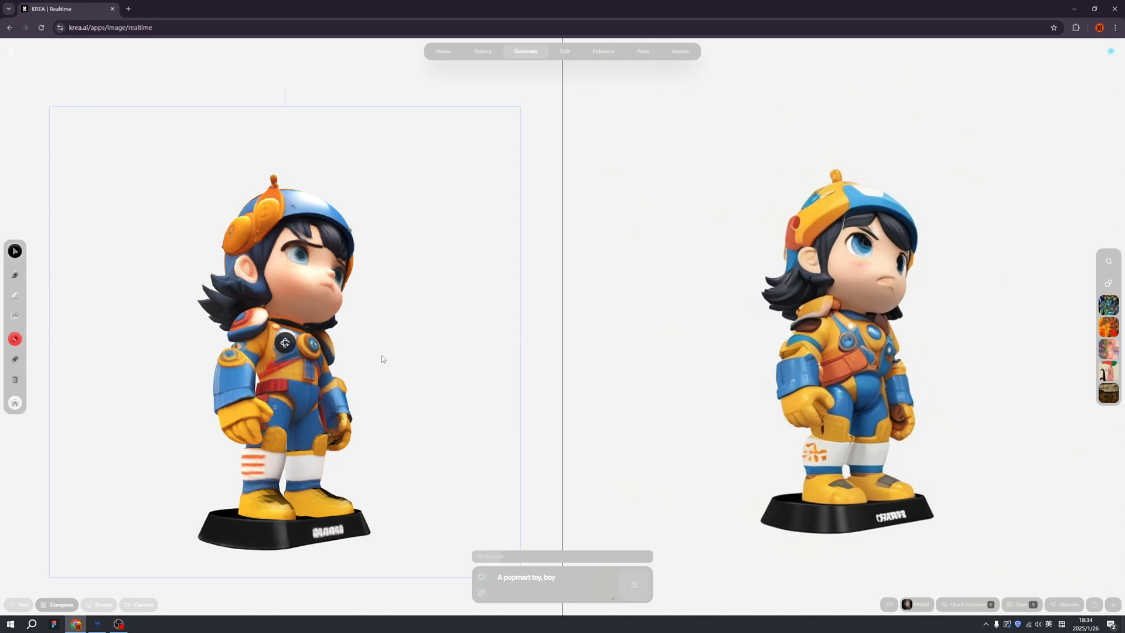
Step: Delete the toy and upload the green helmet image onto the canvas
key("Delete")
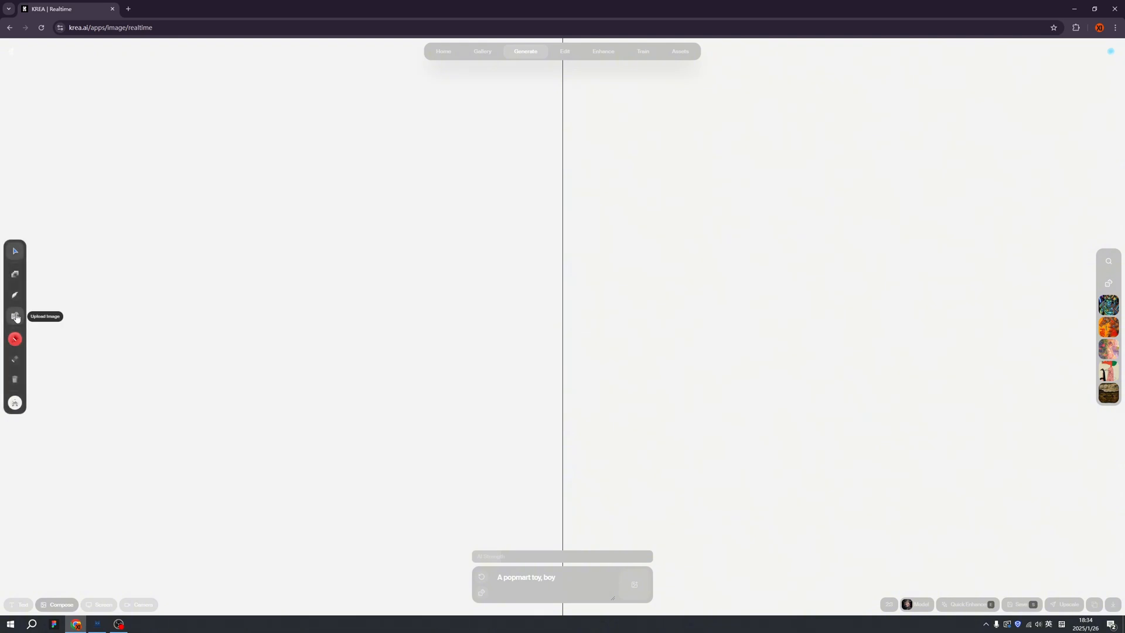
left_click(15, 318)
double_click(101, 62)
Step: Set the canvas background to black and add grain texture to it
left_click(15, 338)
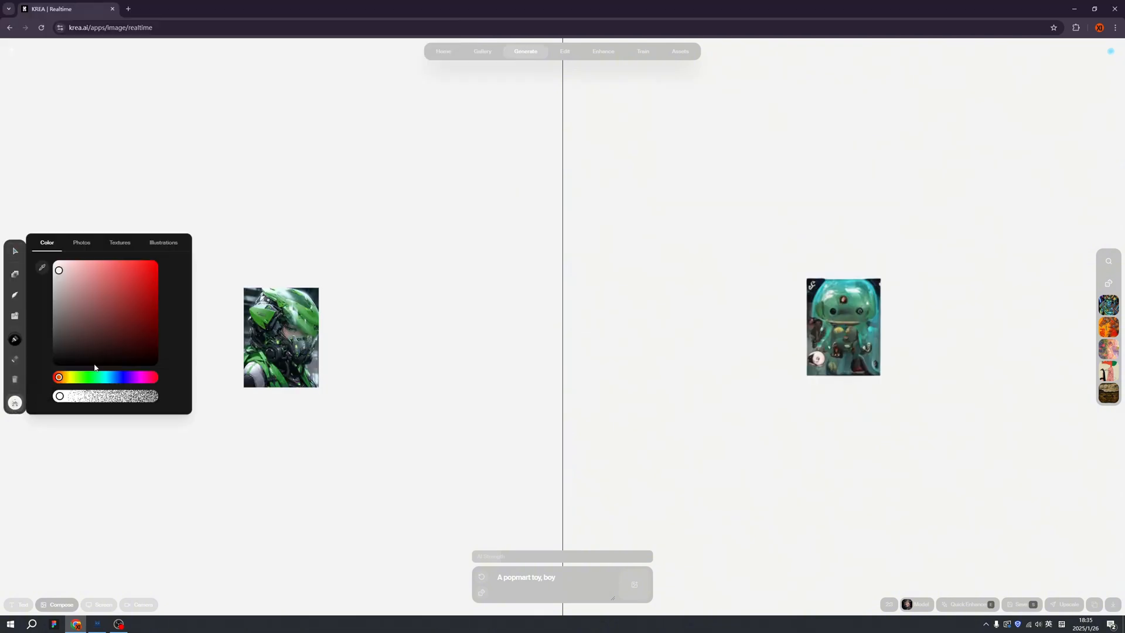
left_click_drag(79, 350, 59, 358)
left_click_drag(85, 396, 100, 397)
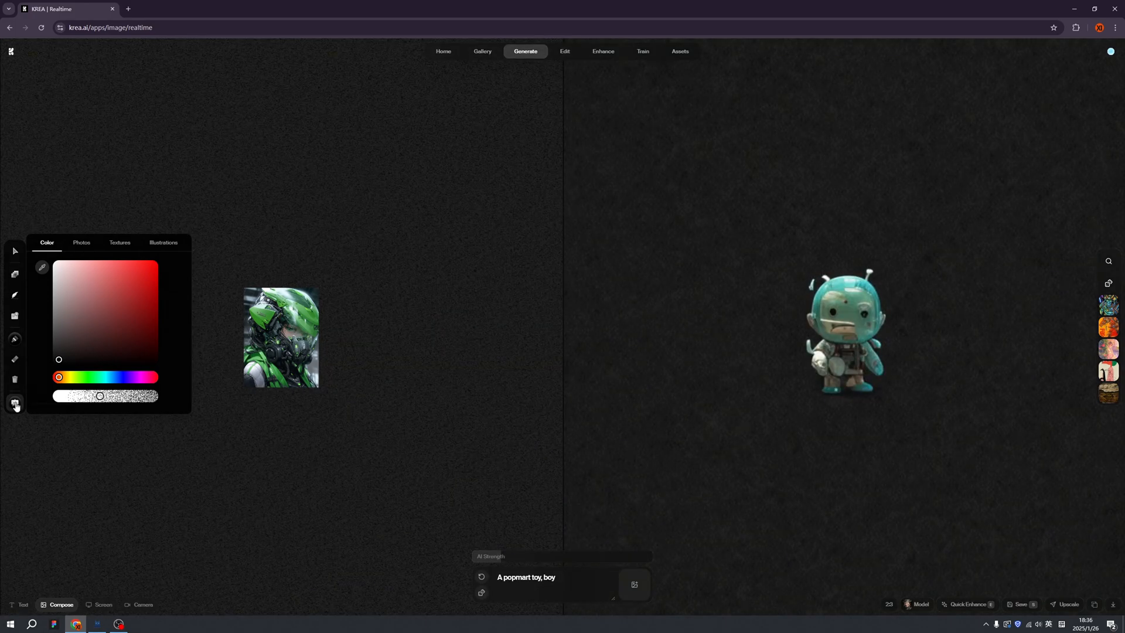
left_click(16, 404)
mouse_move(99, 396)
left_mouse_down()
mouse_move(118, 397)
mouse_move(94, 397)
left_mouse_up()
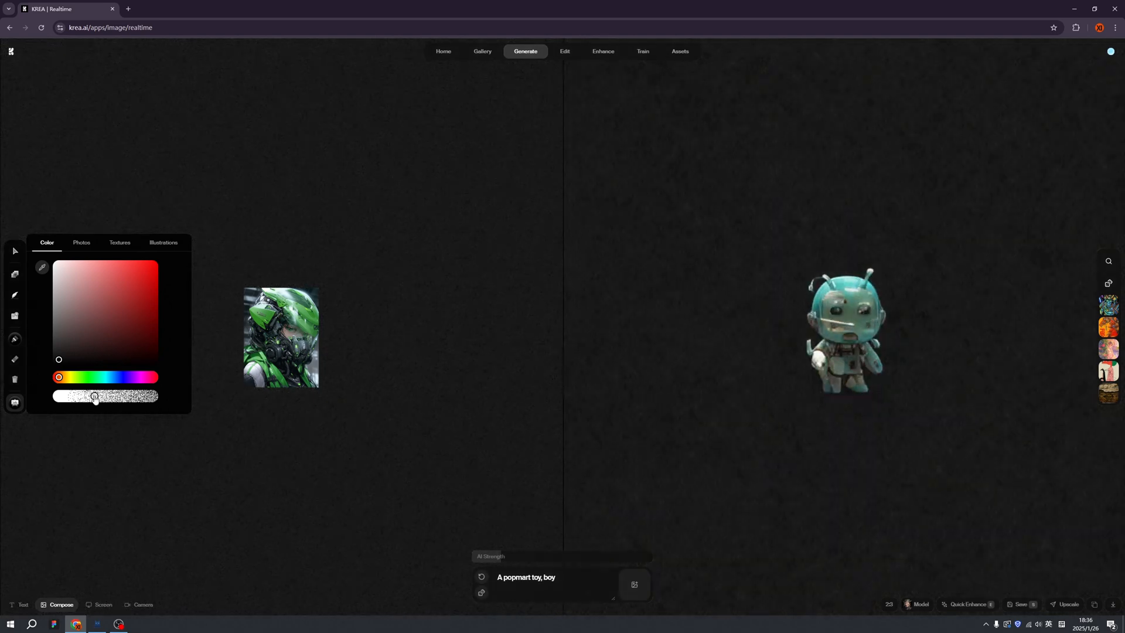
Step: Move the green image up-left and enlarge it on the canvas
left_click(256, 359)
left_click_drag(288, 355, 248, 297)
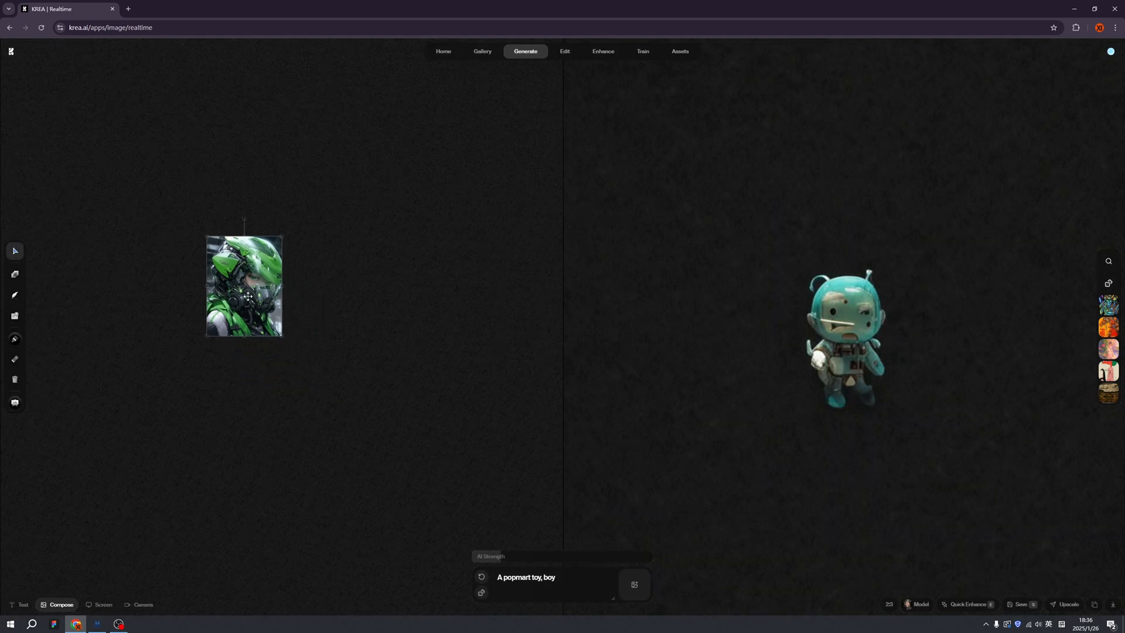
left_click_drag(283, 337, 406, 504)
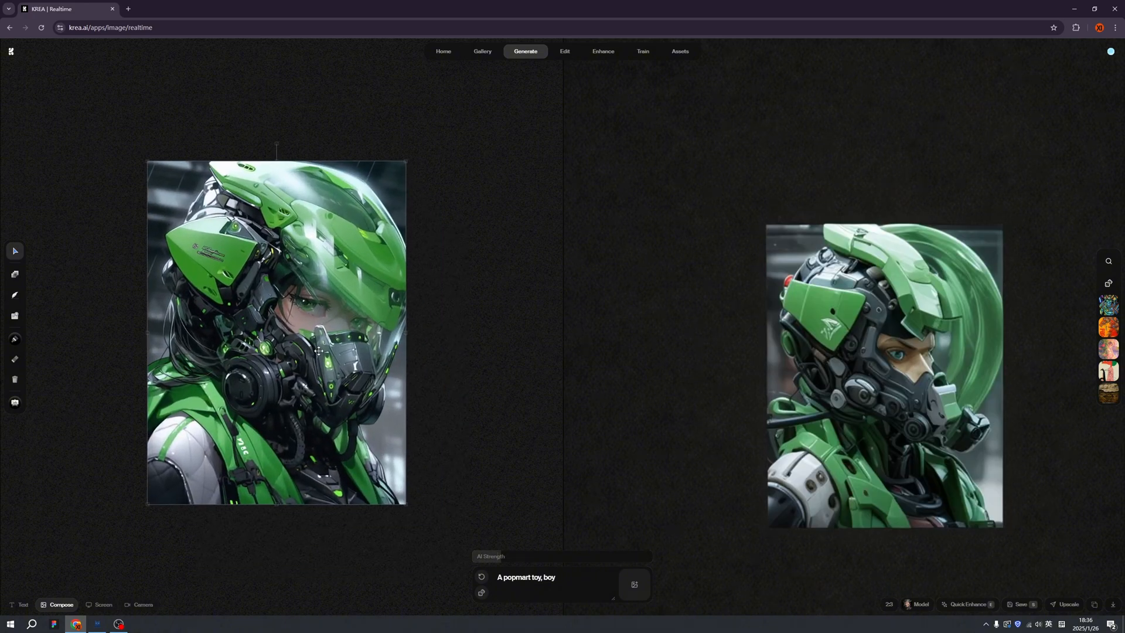
Step: Remove the image's background, convert the cut-out to 3D and delete the flat original
right_click(325, 292)
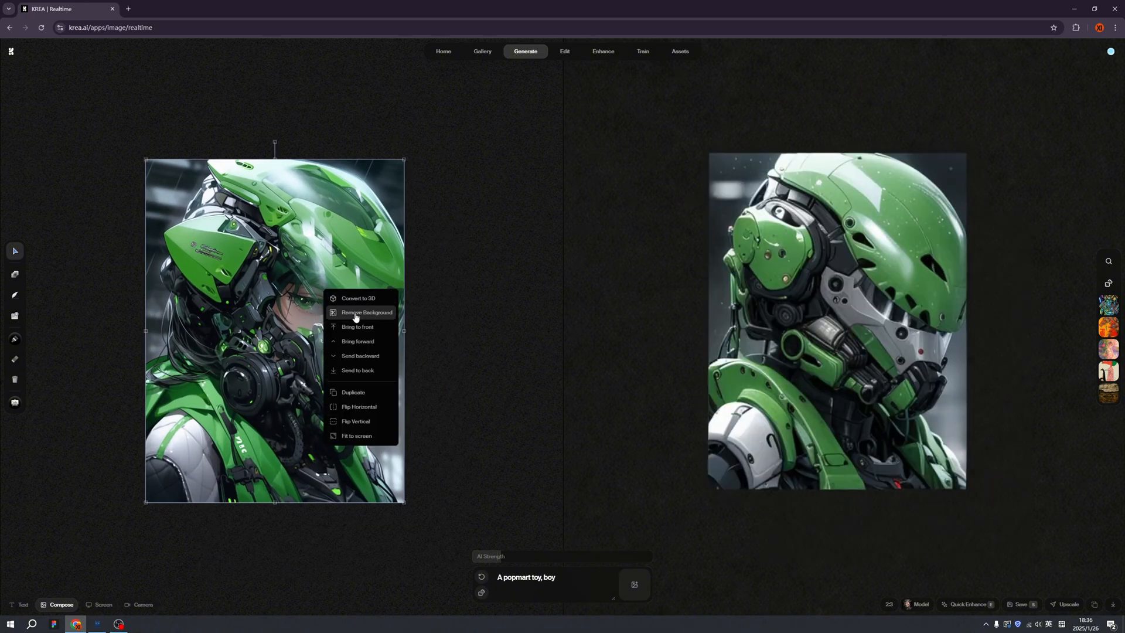
left_click(356, 315)
right_click(321, 280)
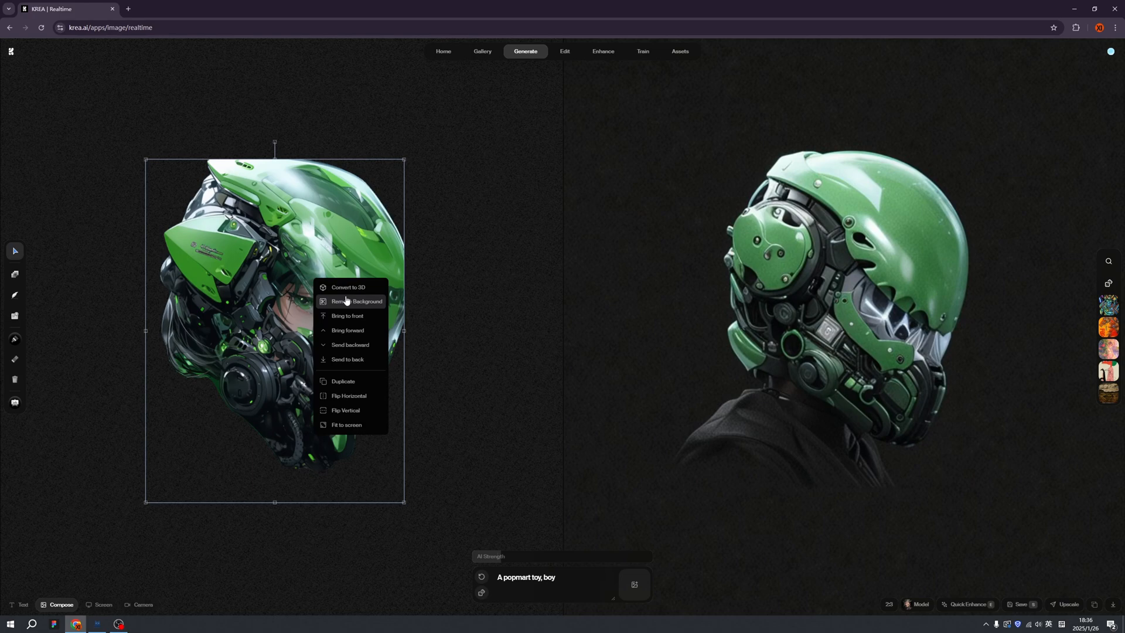
left_click(352, 291)
left_click(531, 122)
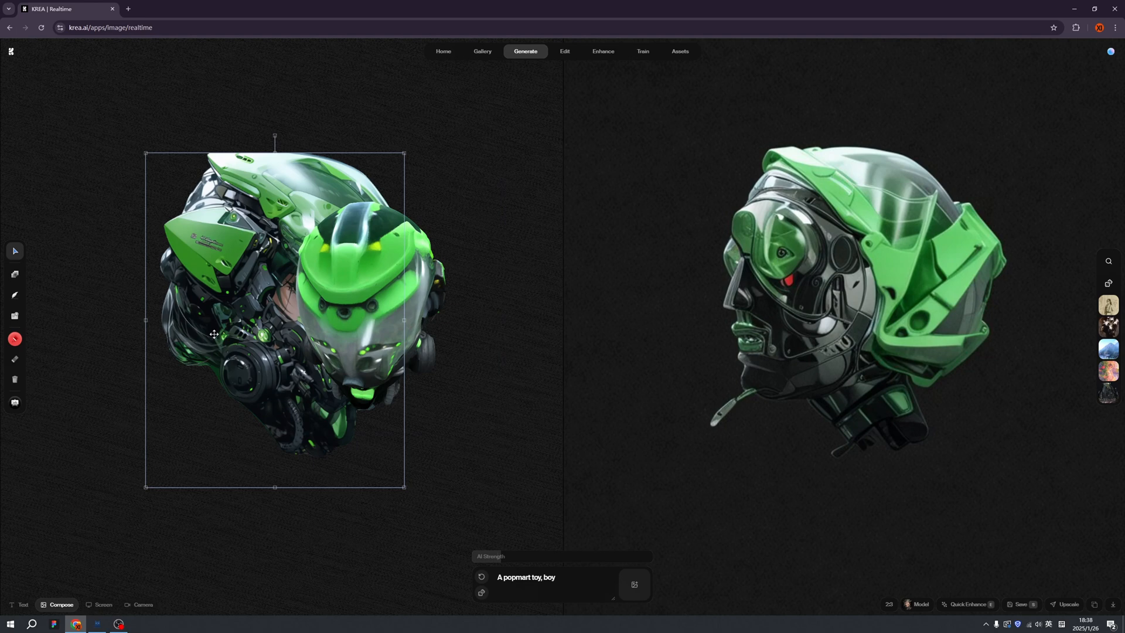
key("Delete")
Step: Enlarge the 3D helmet, reposition it up-left and rotate it to face the front
left_click_drag(317, 348, 221, 343)
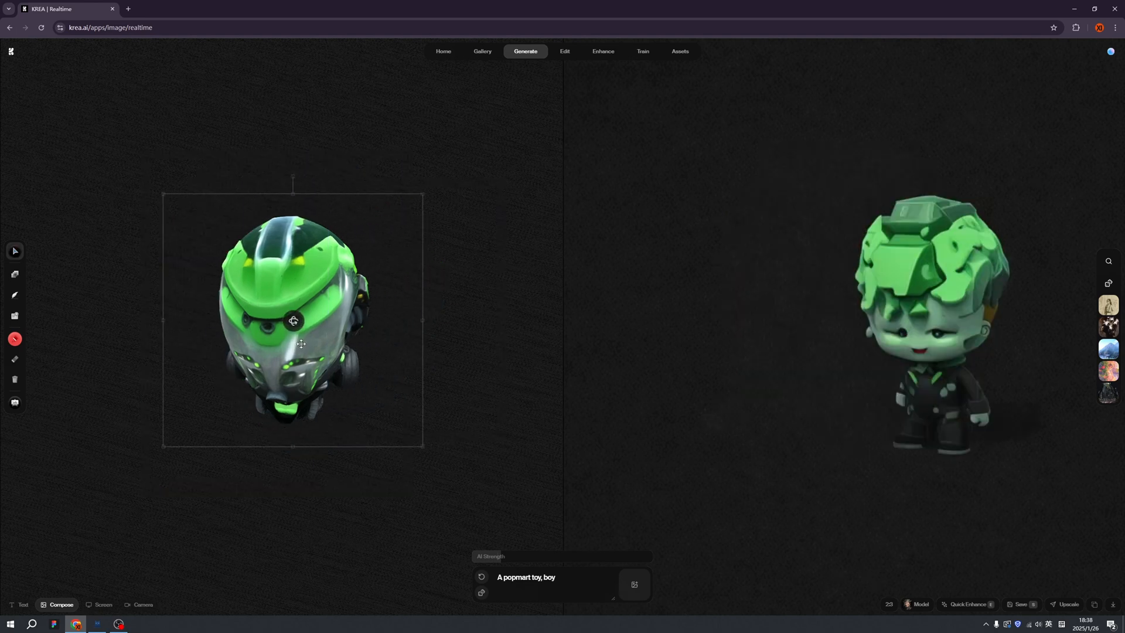
left_click(371, 401)
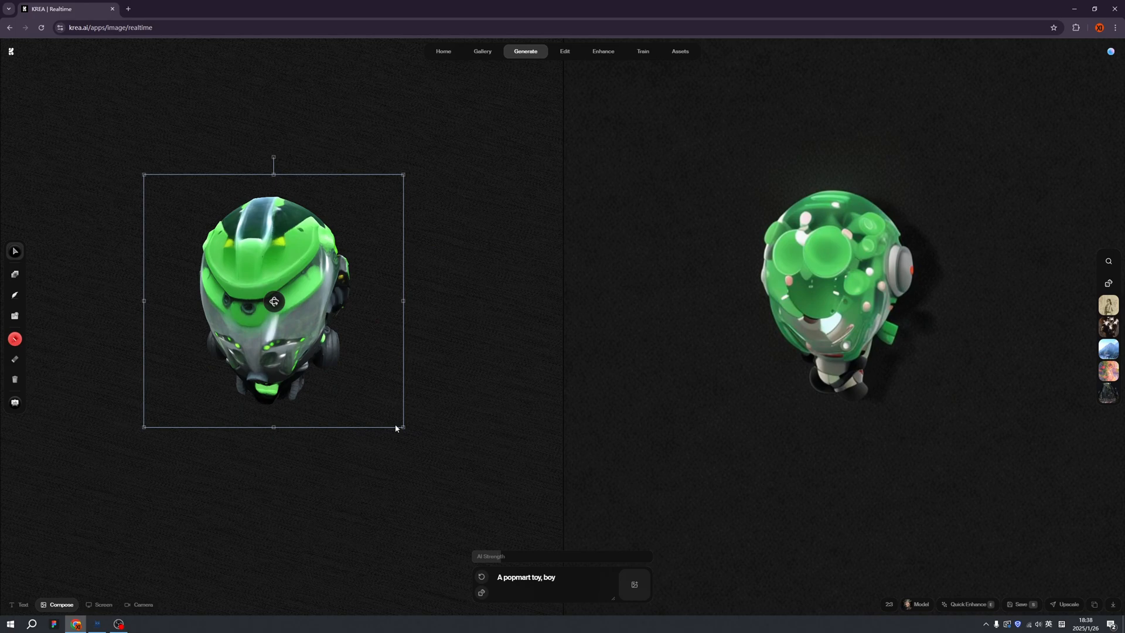
left_click_drag(403, 428, 552, 547)
mouse_move(357, 375)
left_mouse_down()
mouse_move(322, 343)
mouse_move(370, 317)
left_mouse_up()
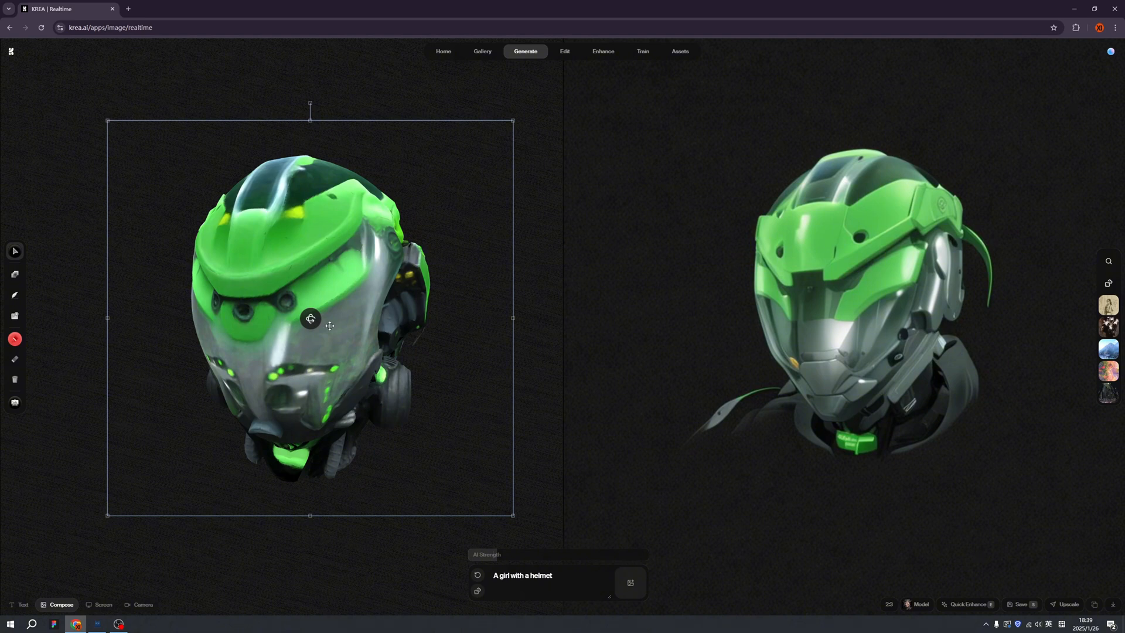
mouse_move(277, 295)
left_mouse_down()
mouse_move(287, 324)
mouse_move(311, 318)
left_mouse_up()
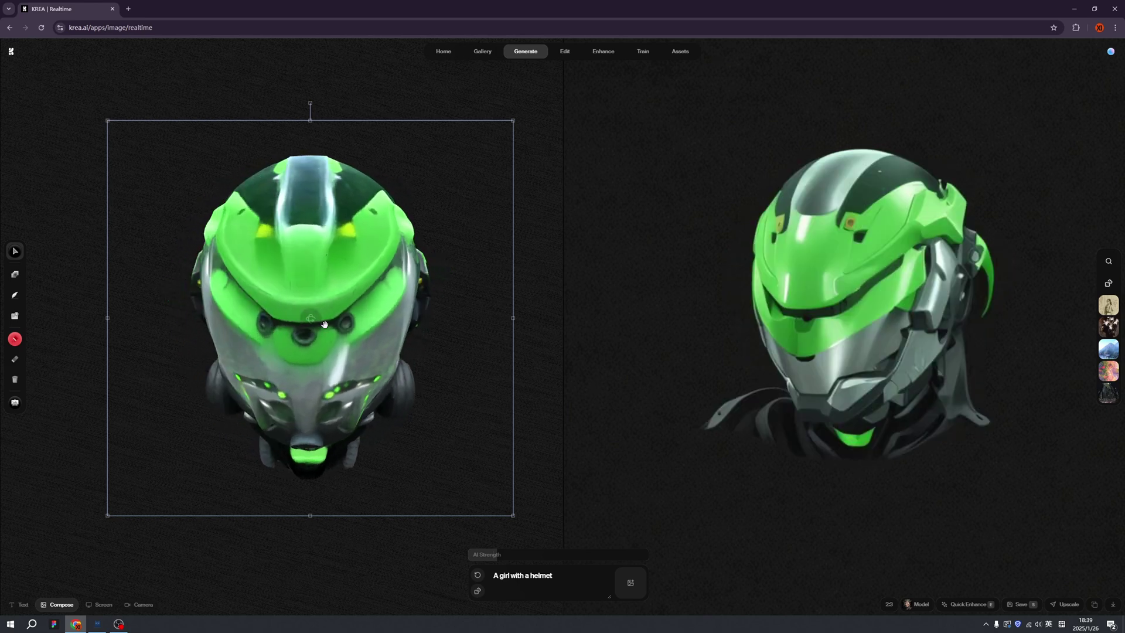
Step: Try Quick Enhance, undo it, apply a style from the style strip and deselect the helmet
left_click(973, 606)
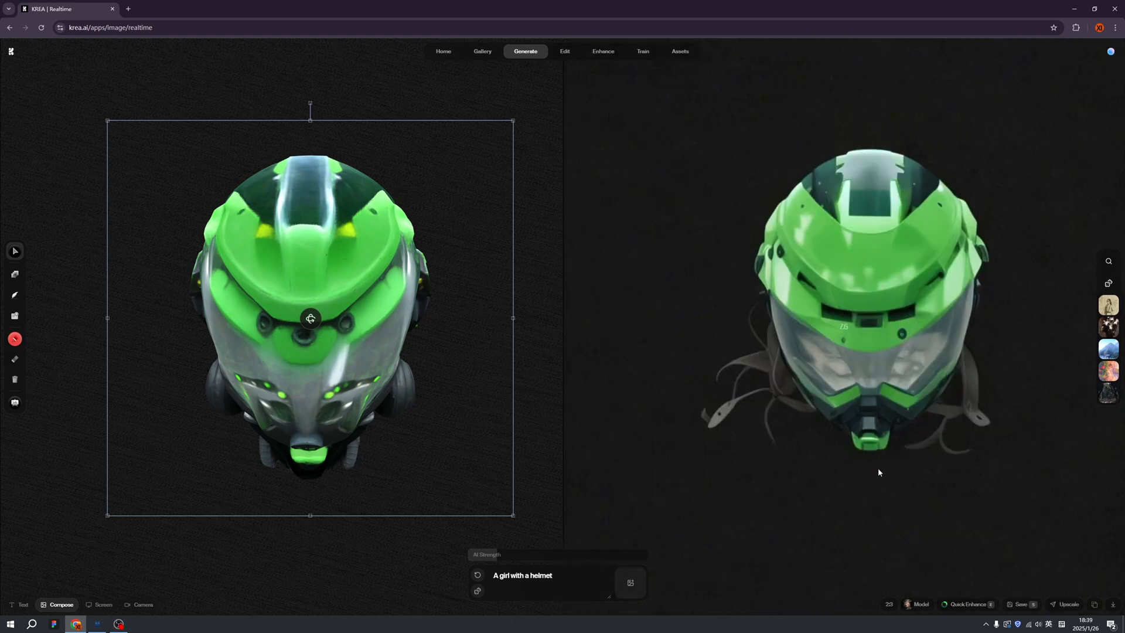
key("ctrl+z")
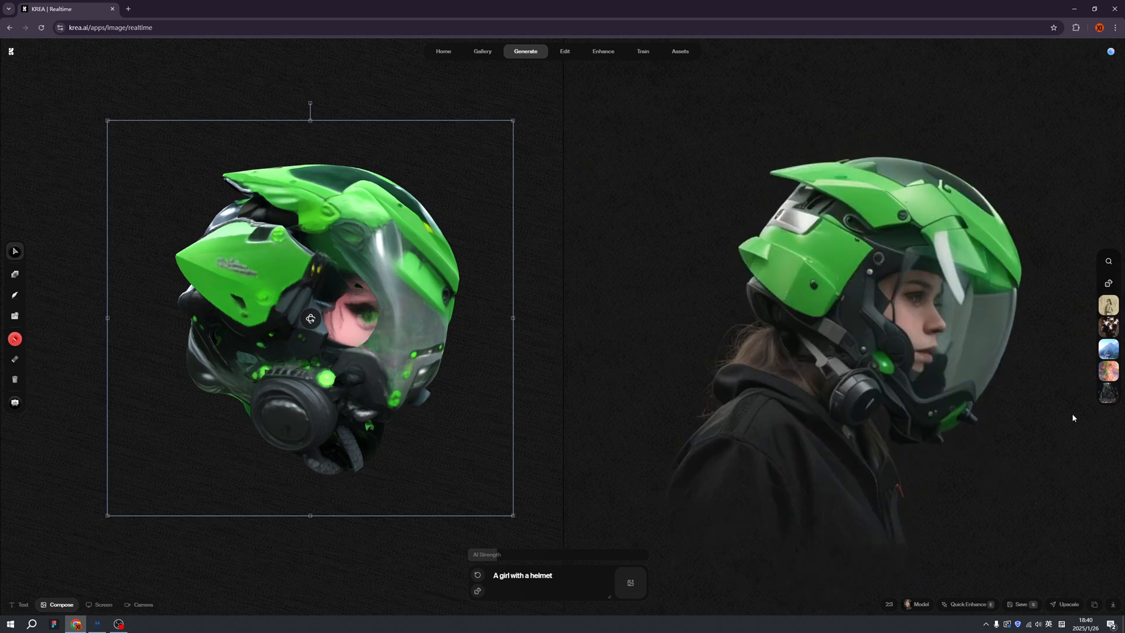
mouse_move(1108, 305)
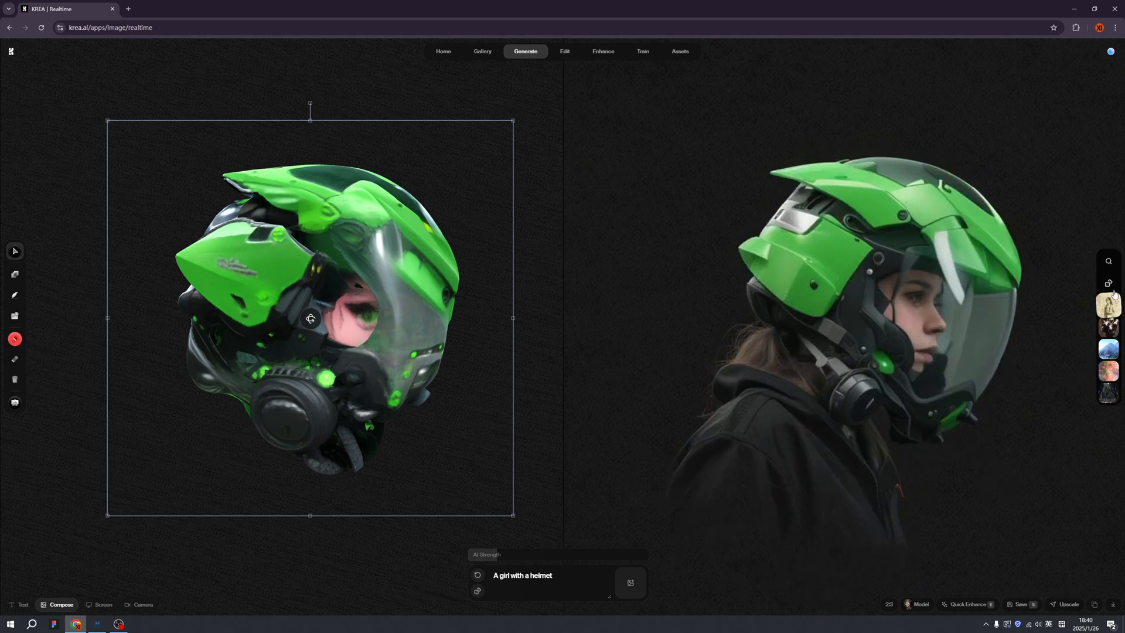
left_click(1109, 370)
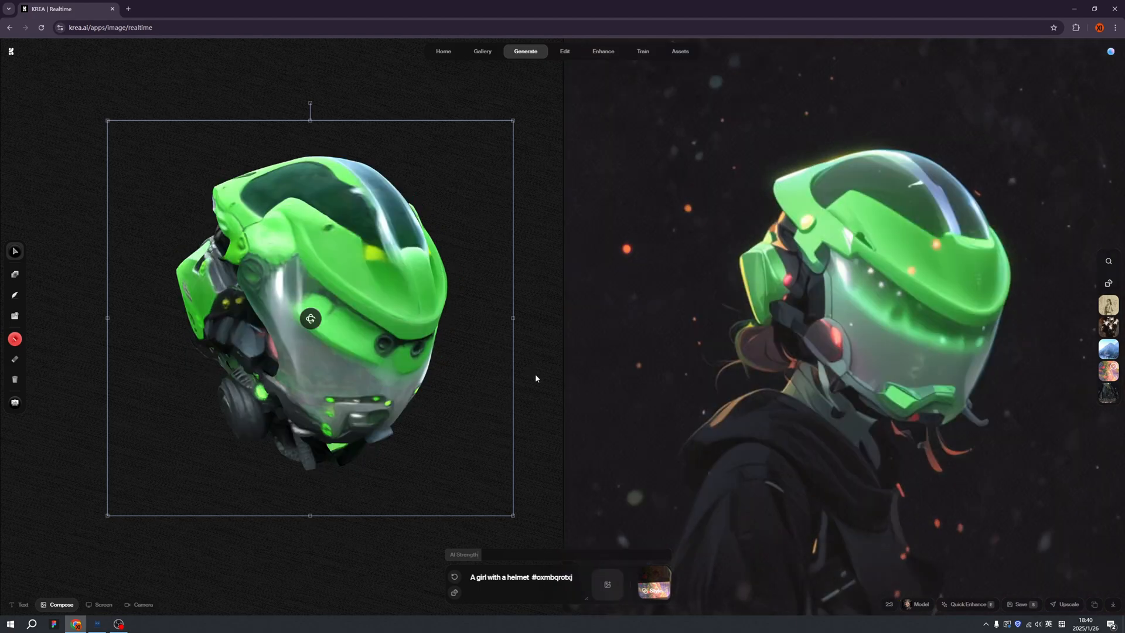
left_click(536, 370)
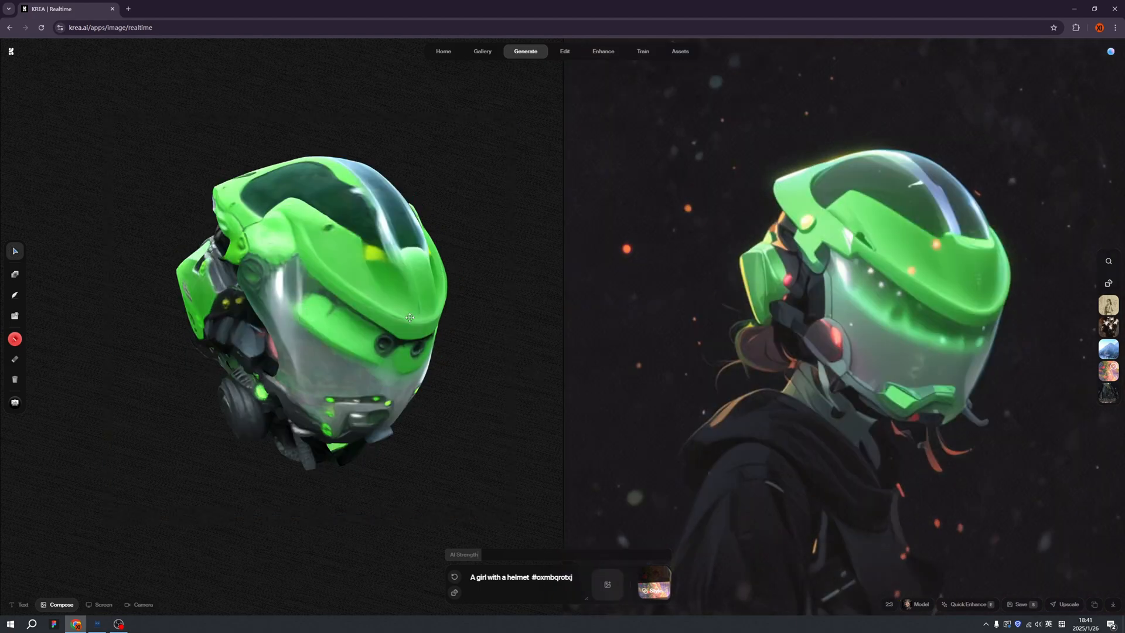